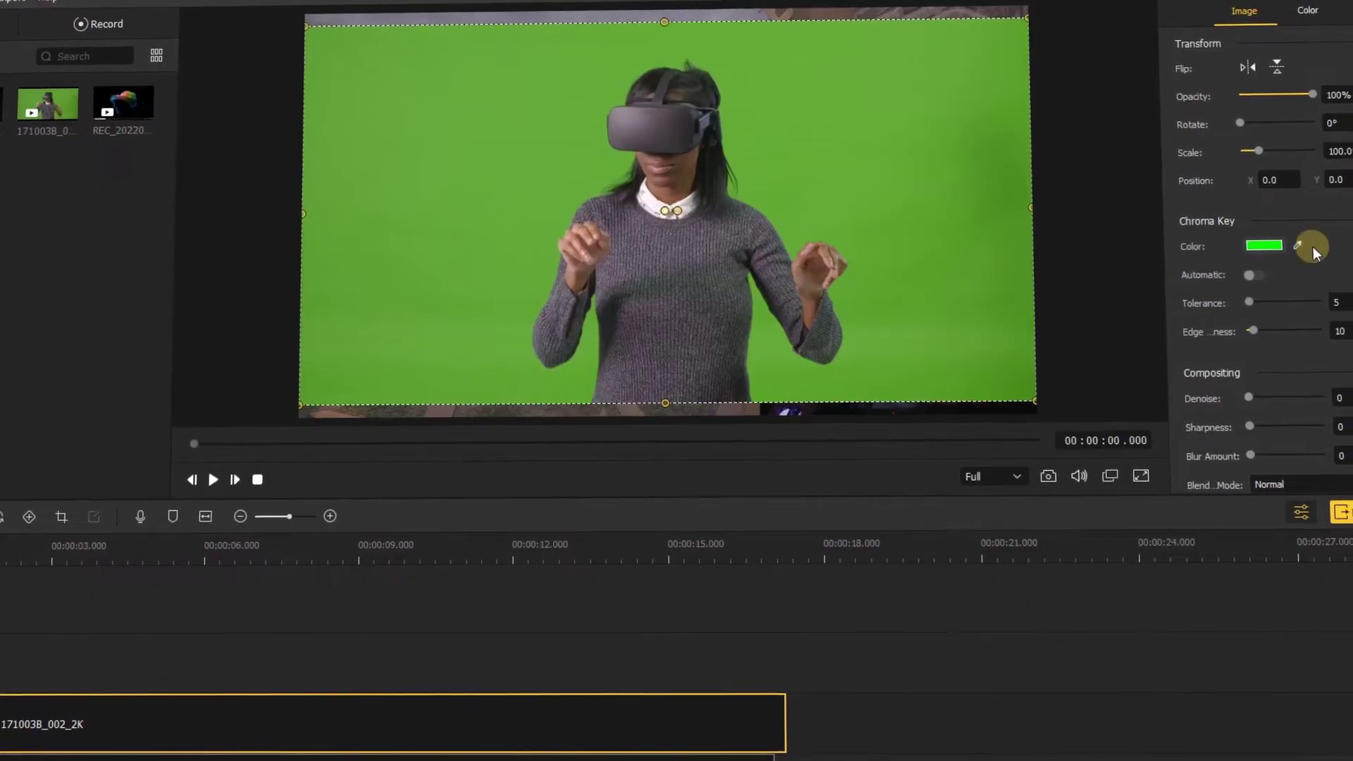
- Key out the green backdrop with the Chroma Key eyedropper and enable Automatic detection
{"action": "left_click", "coordinate": [1298, 246]}
{"action": "left_click", "coordinate": [1003, 243]}
{"action": "left_click", "coordinate": [1241, 278]}
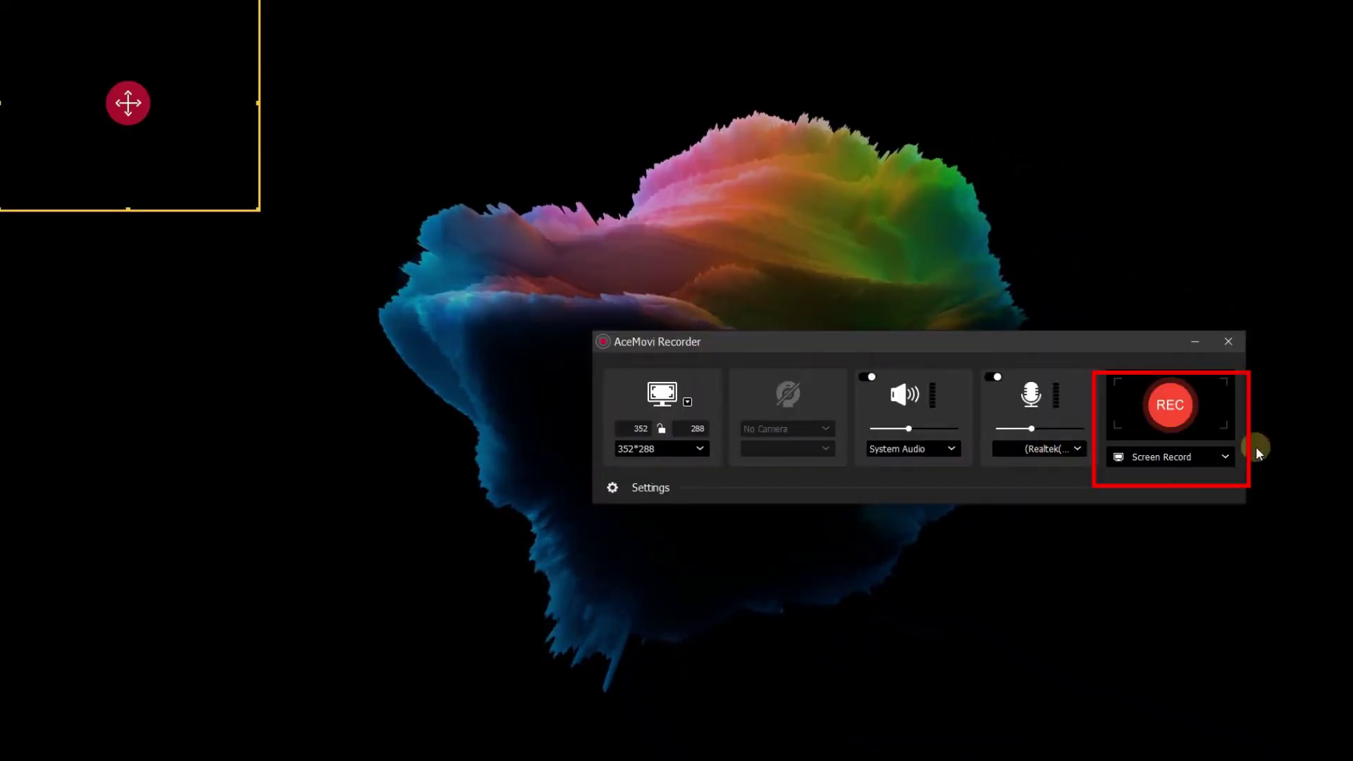
- Keep Screen Record mode at 1920*1080 resolution with System Audio left on
{"action": "left_click", "coordinate": [1193, 457]}
{"action": "left_click", "coordinate": [1167, 461]}
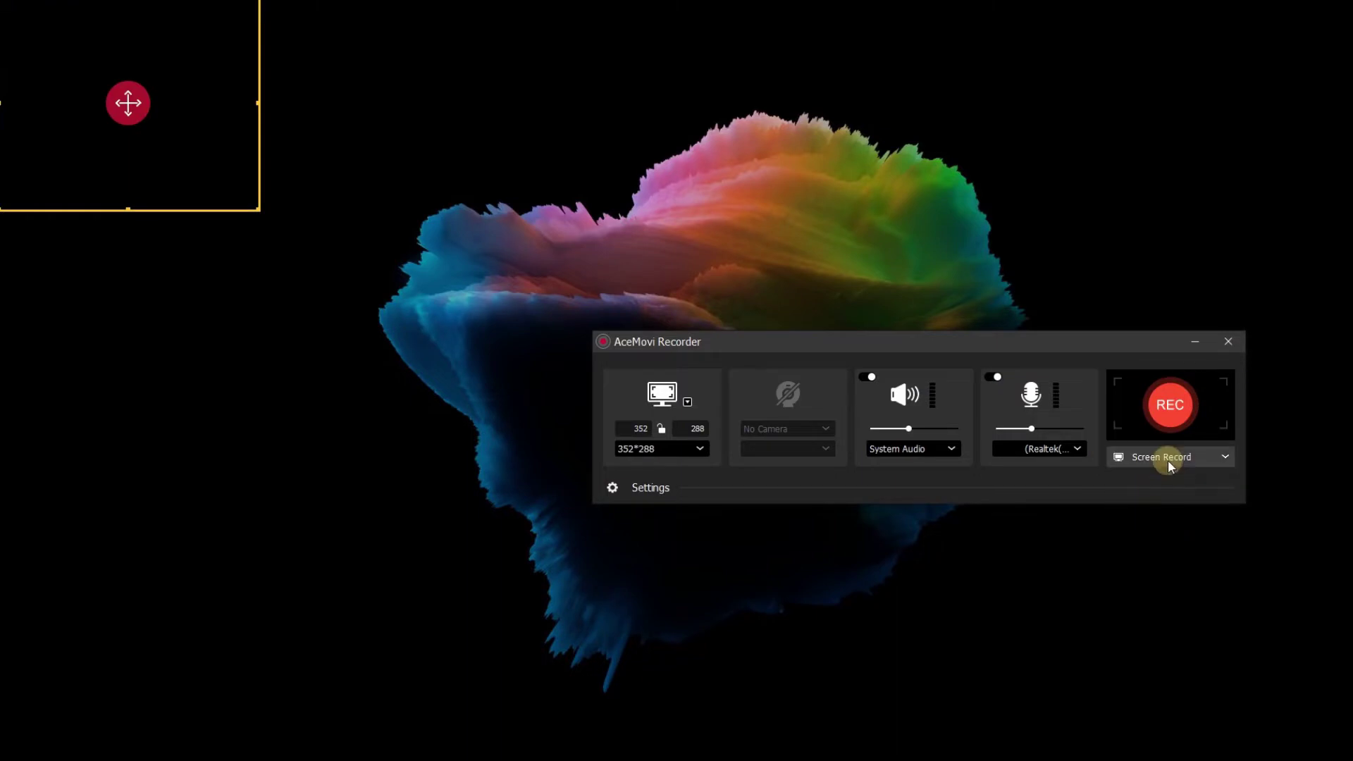
{"action": "left_click", "coordinate": [678, 449]}
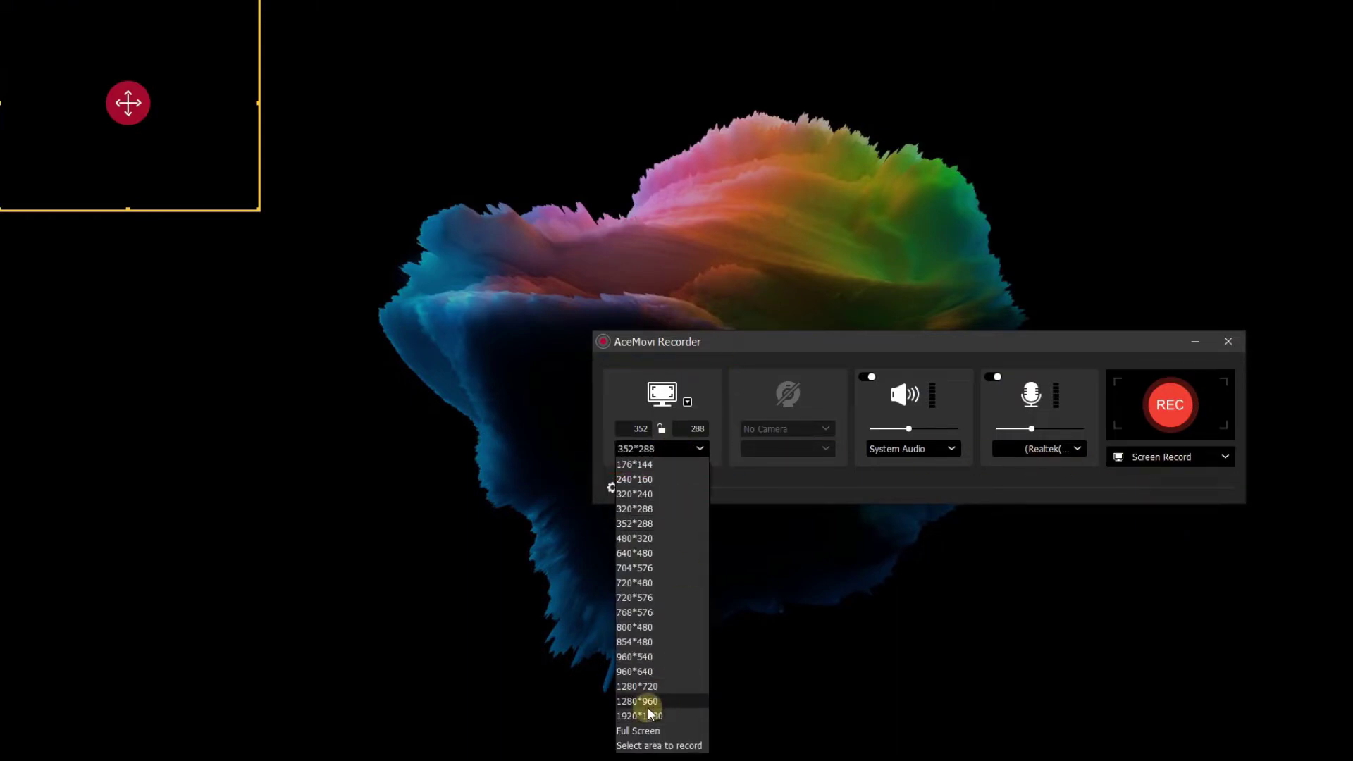
{"action": "left_click", "coordinate": [649, 716]}
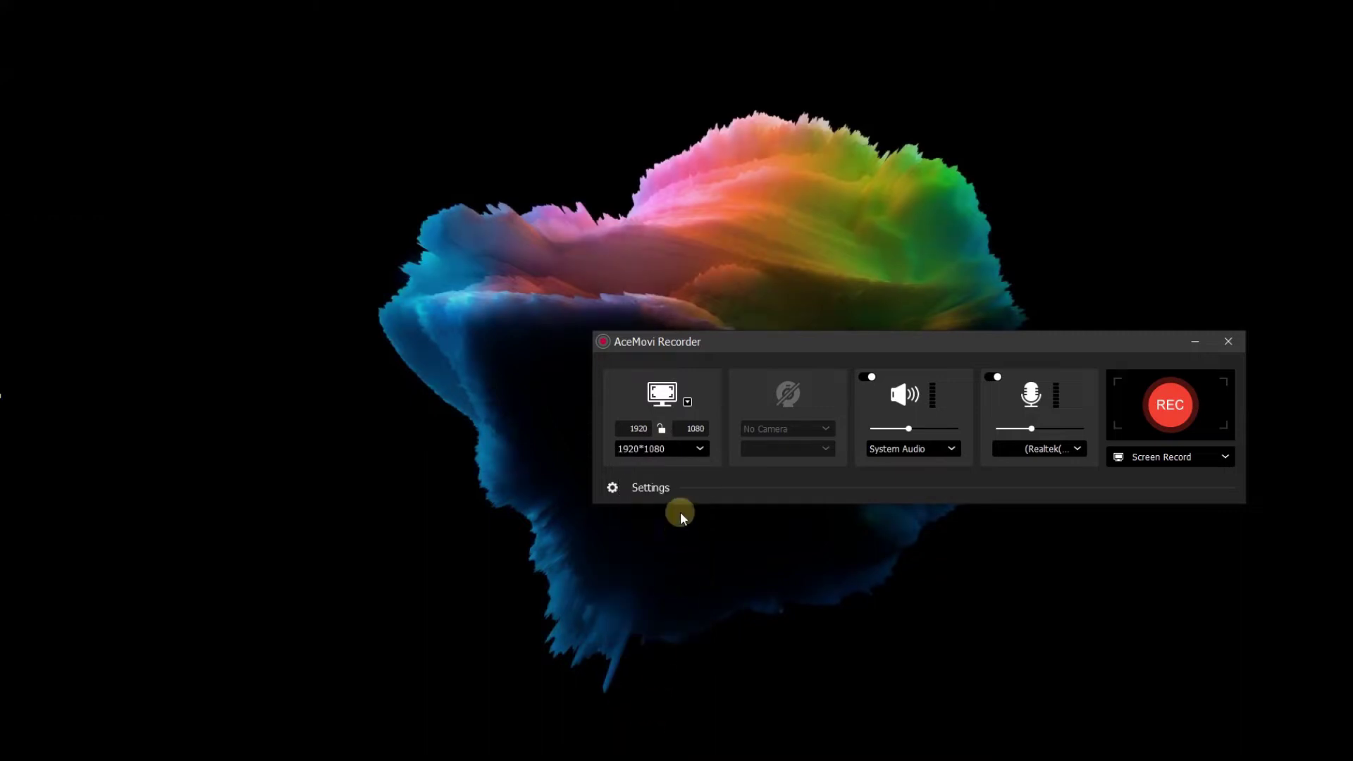
{"action": "left_click", "coordinate": [871, 377]}
{"action": "left_click", "coordinate": [871, 377]}
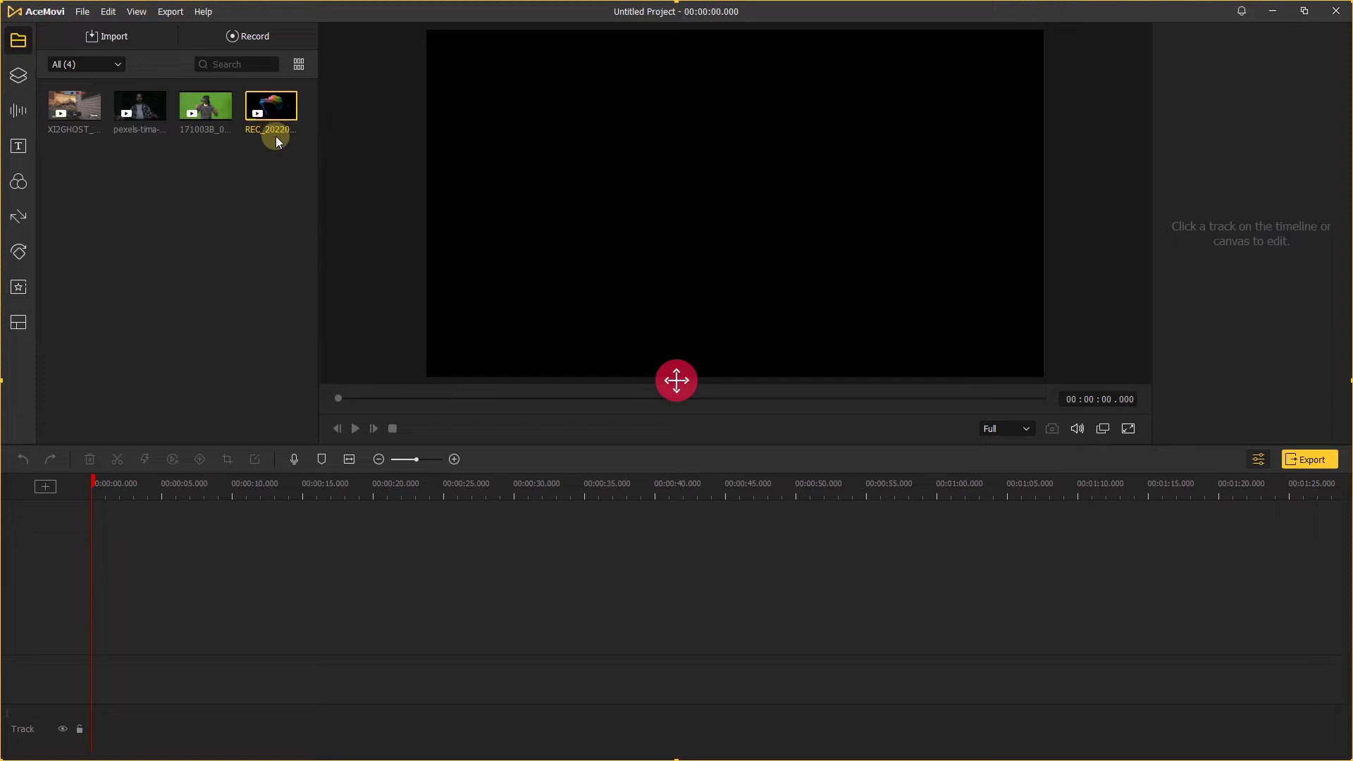
- Add the XI2GHOST gameplay clip to the timeline and settle the resolution prompt
{"action": "left_click", "coordinate": [169, 174]}
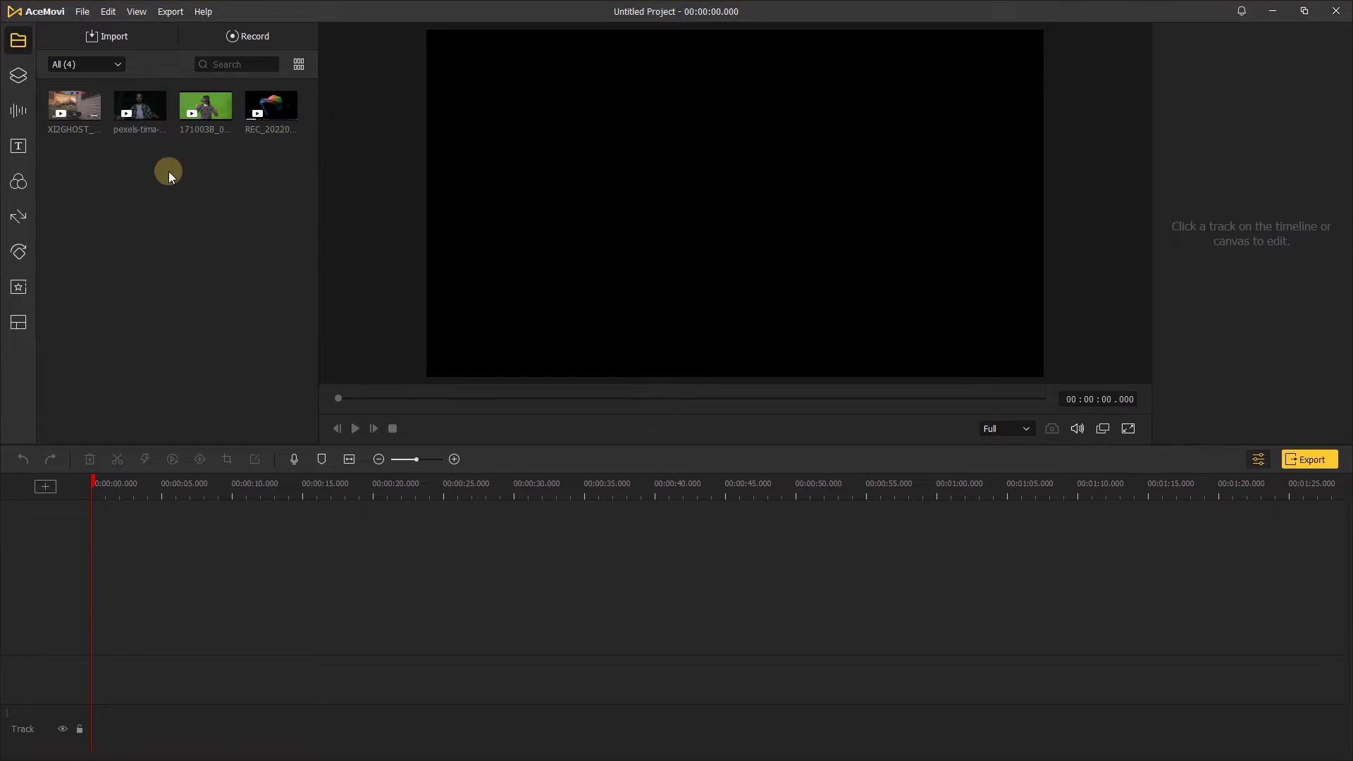
{"action": "left_click", "coordinate": [93, 114]}
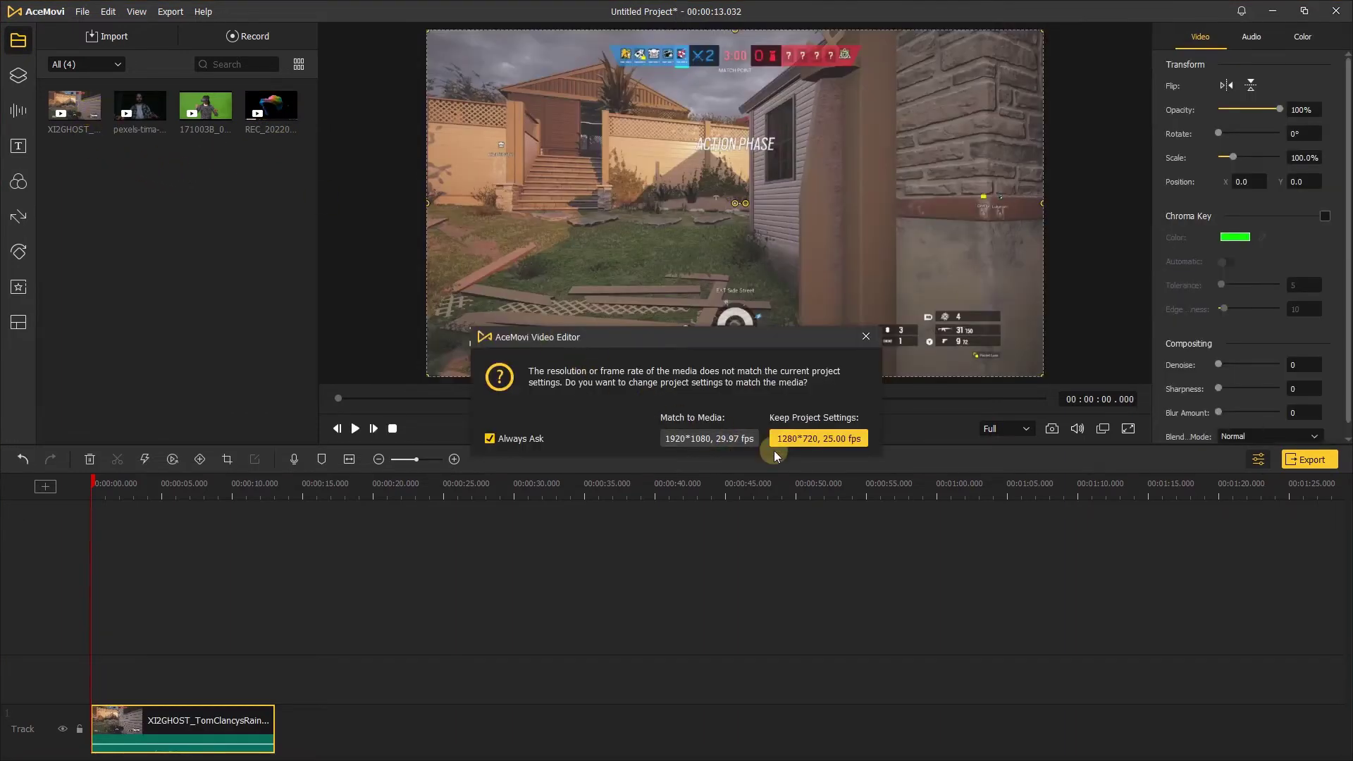
{"action": "left_click", "coordinate": [725, 440]}
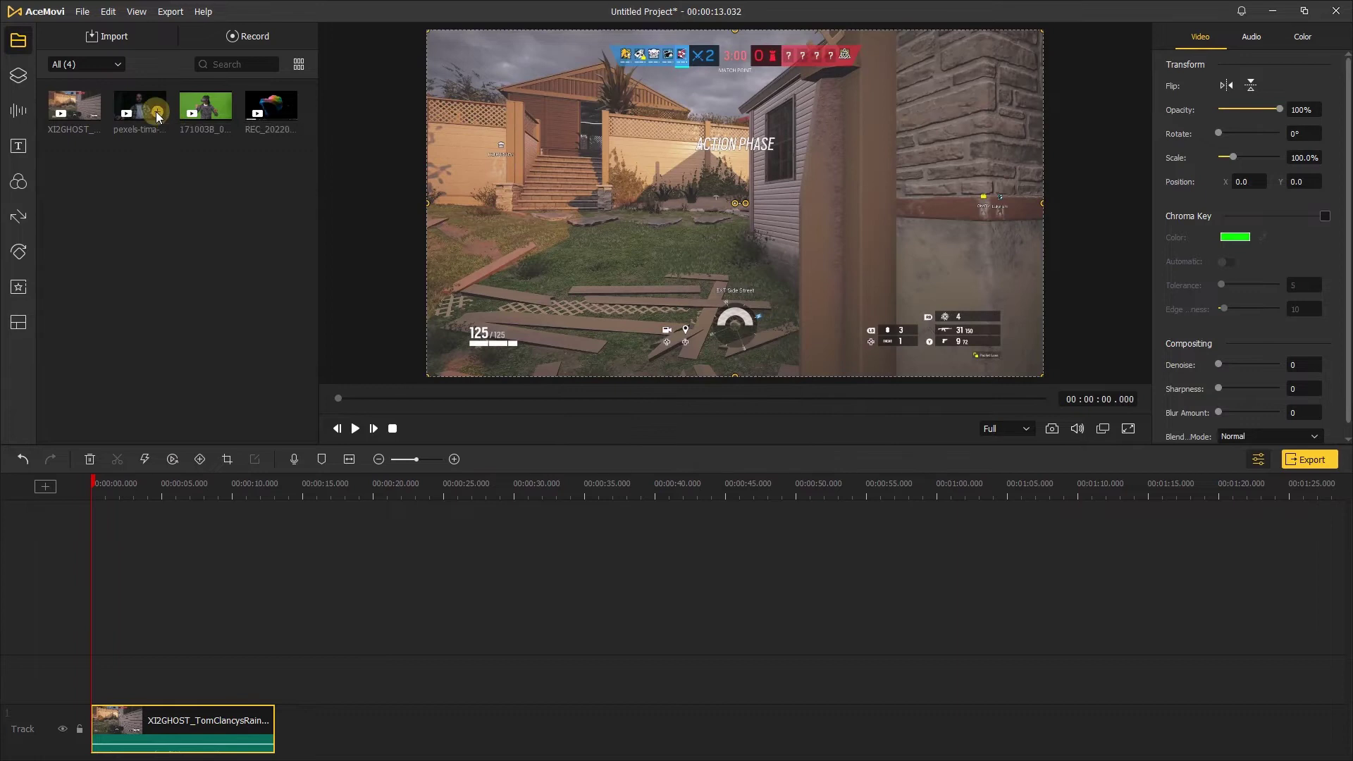
- Put the pexels webcam clip on a new track and scale it into the lower-right corner
{"action": "left_click", "coordinate": [156, 113]}
{"action": "left_click", "coordinate": [203, 274]}
{"action": "left_click_drag", "start_coordinate": [151, 490], "coordinate": [272, 491]}
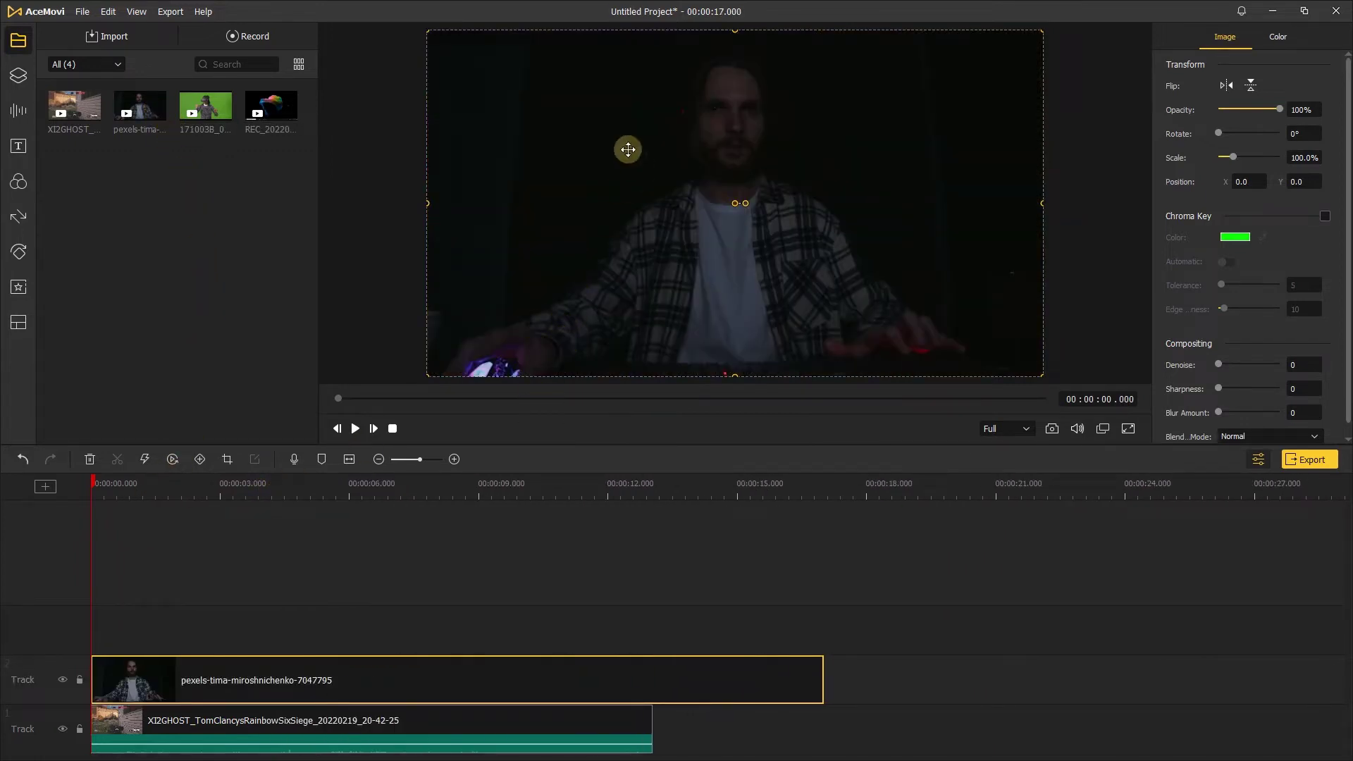
{"action": "left_click_drag", "start_coordinate": [427, 30], "coordinate": [838, 251]}
{"action": "left_click", "coordinate": [375, 729]}
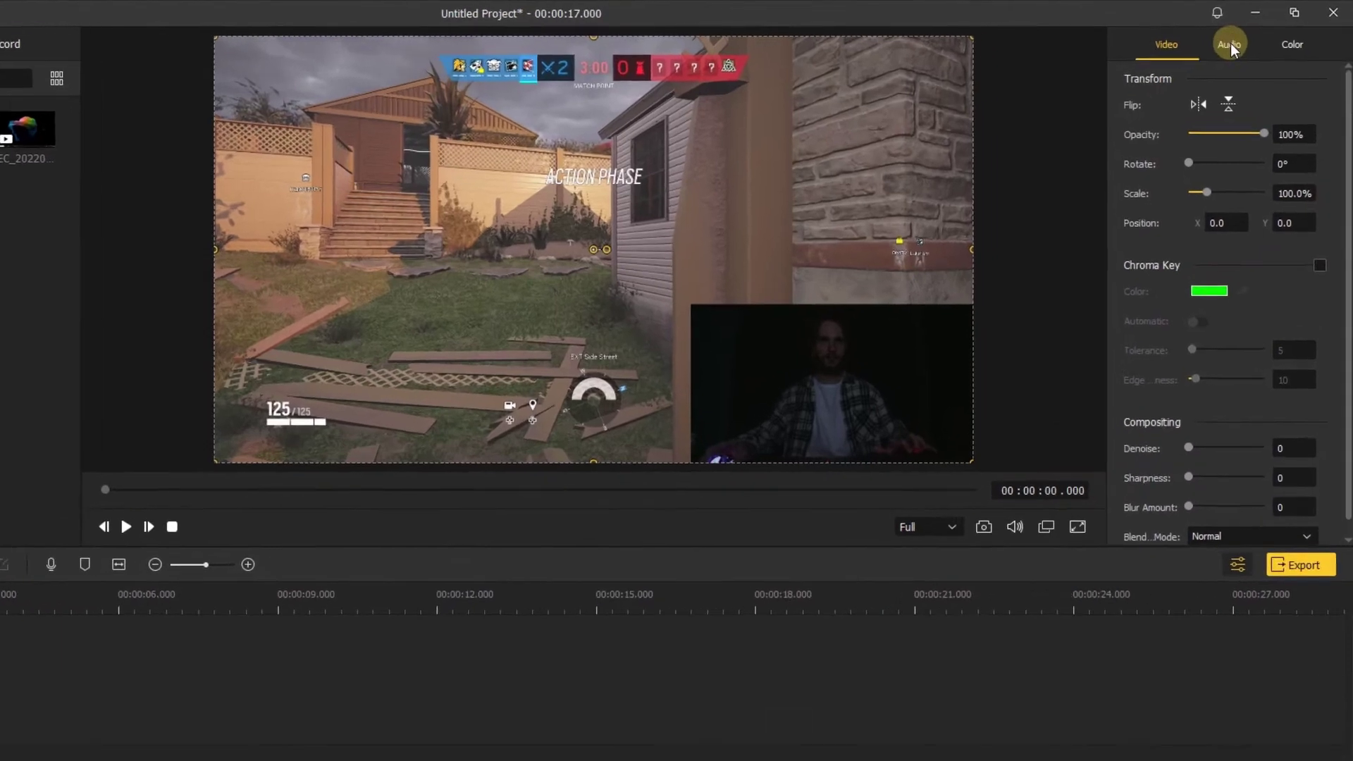
{"action": "left_click", "coordinate": [1251, 37]}
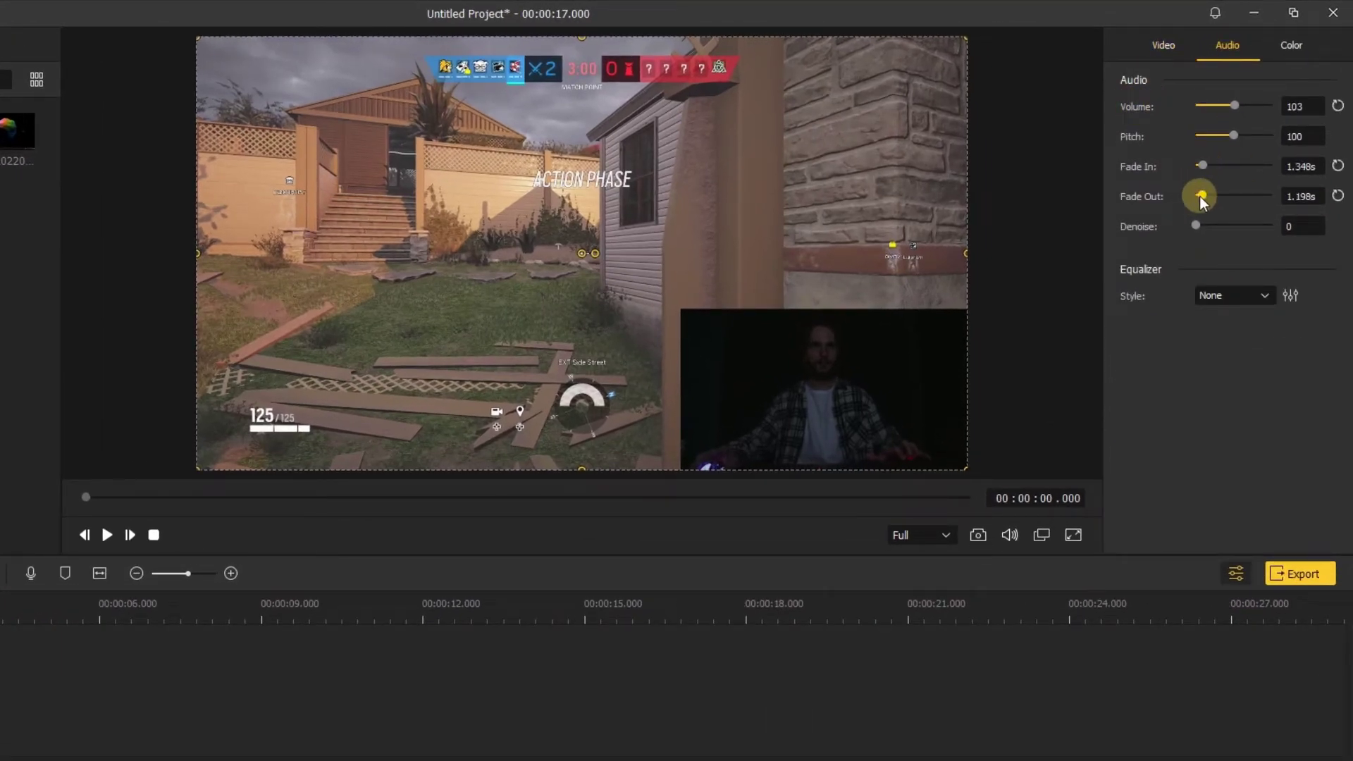
{"action": "left_click", "coordinate": [824, 390]}
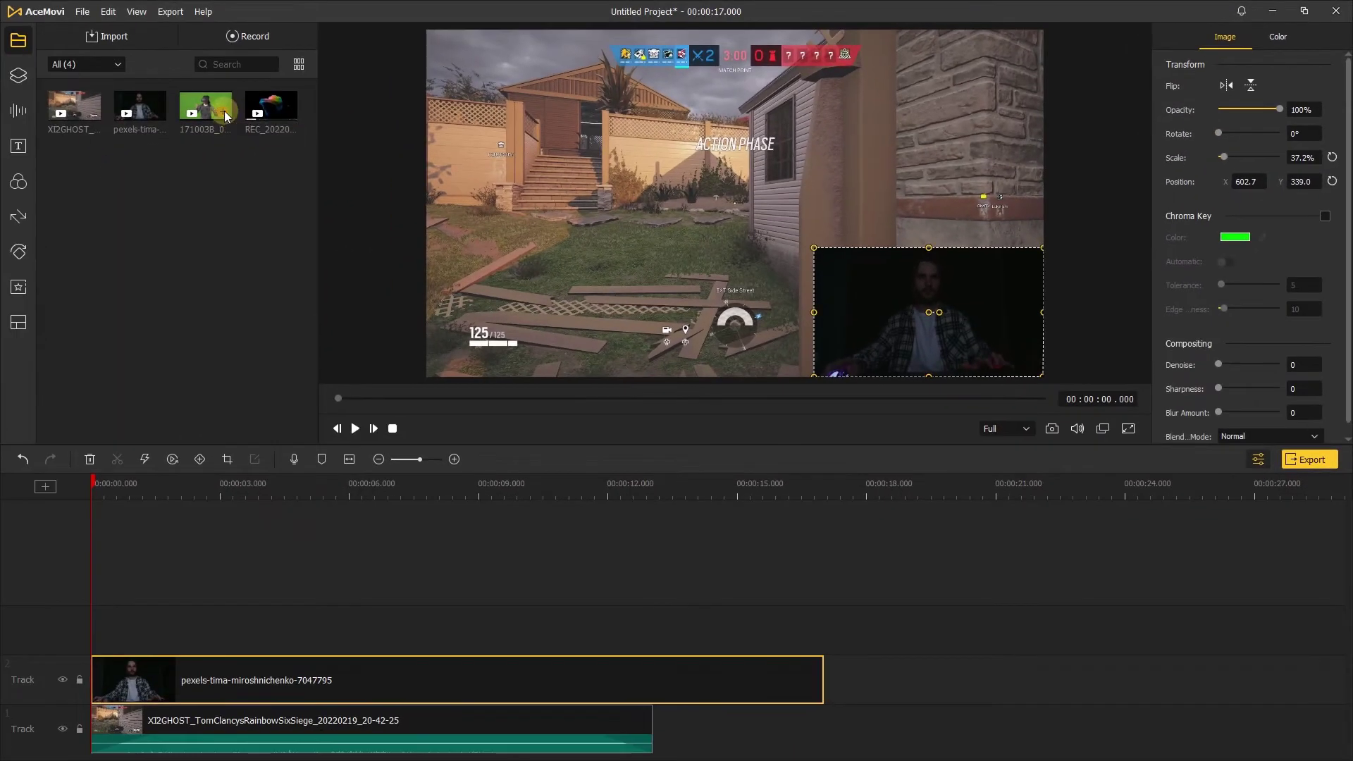
{"action": "left_click", "coordinate": [227, 118]}
{"action": "left_click", "coordinate": [1324, 215]}
{"action": "left_click", "coordinate": [1263, 237]}
{"action": "left_click", "coordinate": [1021, 233]}
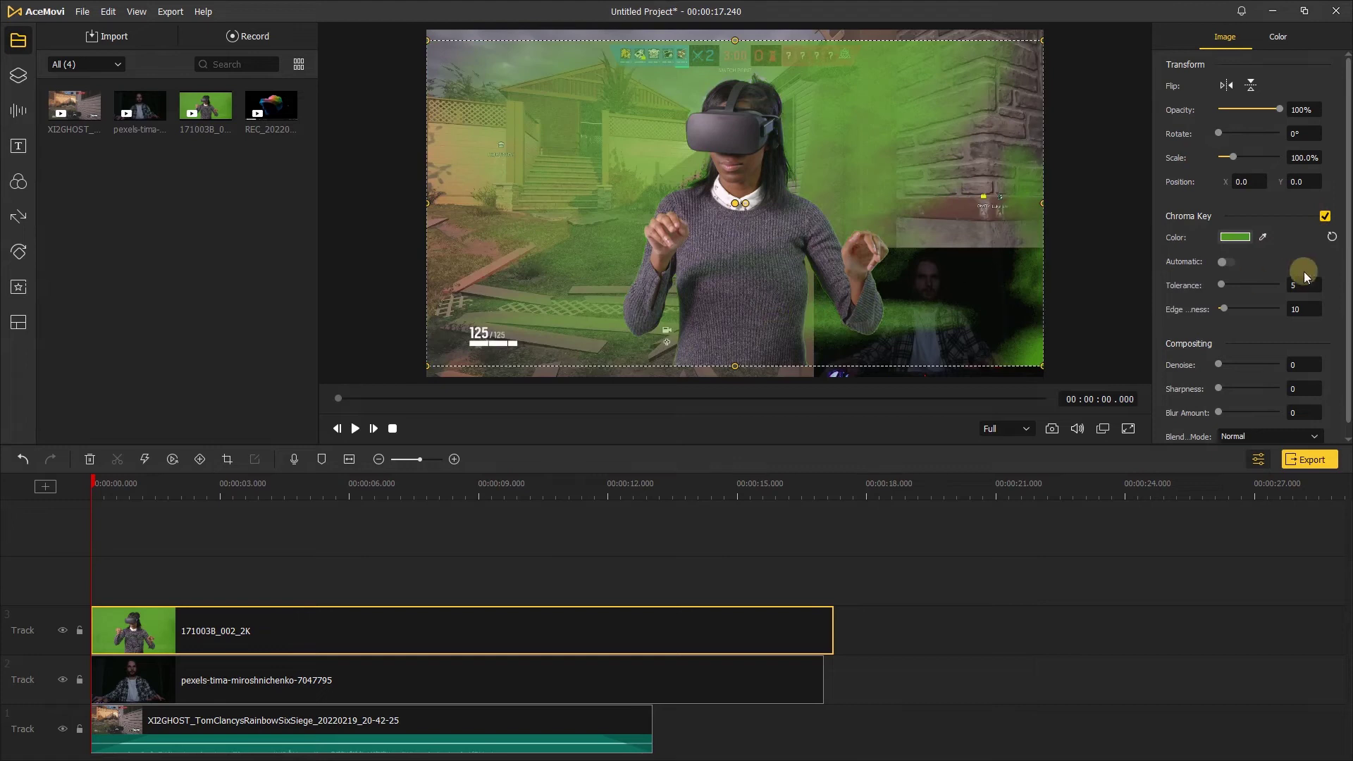
{"action": "left_click", "coordinate": [1226, 262]}
{"action": "left_click_drag", "start_coordinate": [1222, 285], "coordinate": [1230, 285]}
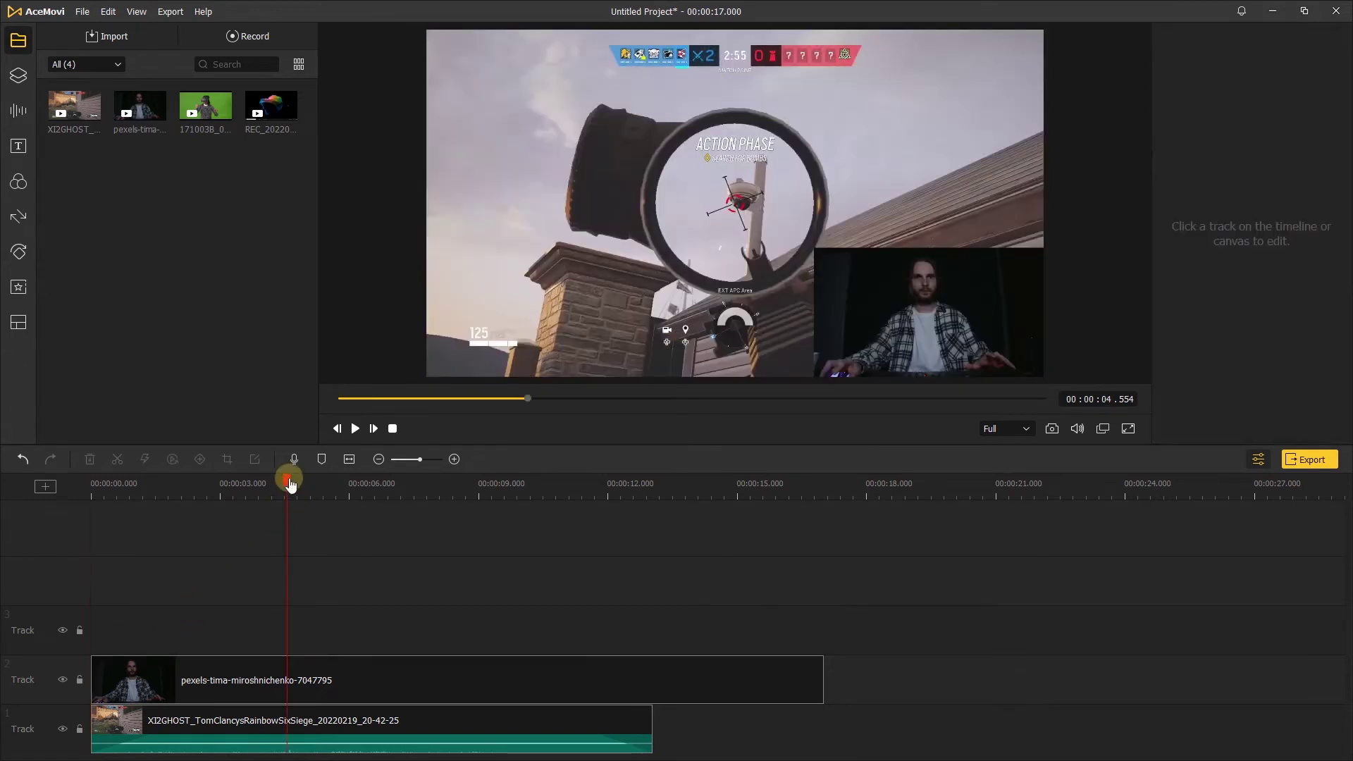
- Split the track 2 webcam clip at 13 s, delete the remainder, and play the edit
{"action": "left_click_drag", "start_coordinate": [291, 484], "coordinate": [654, 524]}
{"action": "left_click", "coordinate": [665, 691]}
{"action": "left_click", "coordinate": [117, 458]}
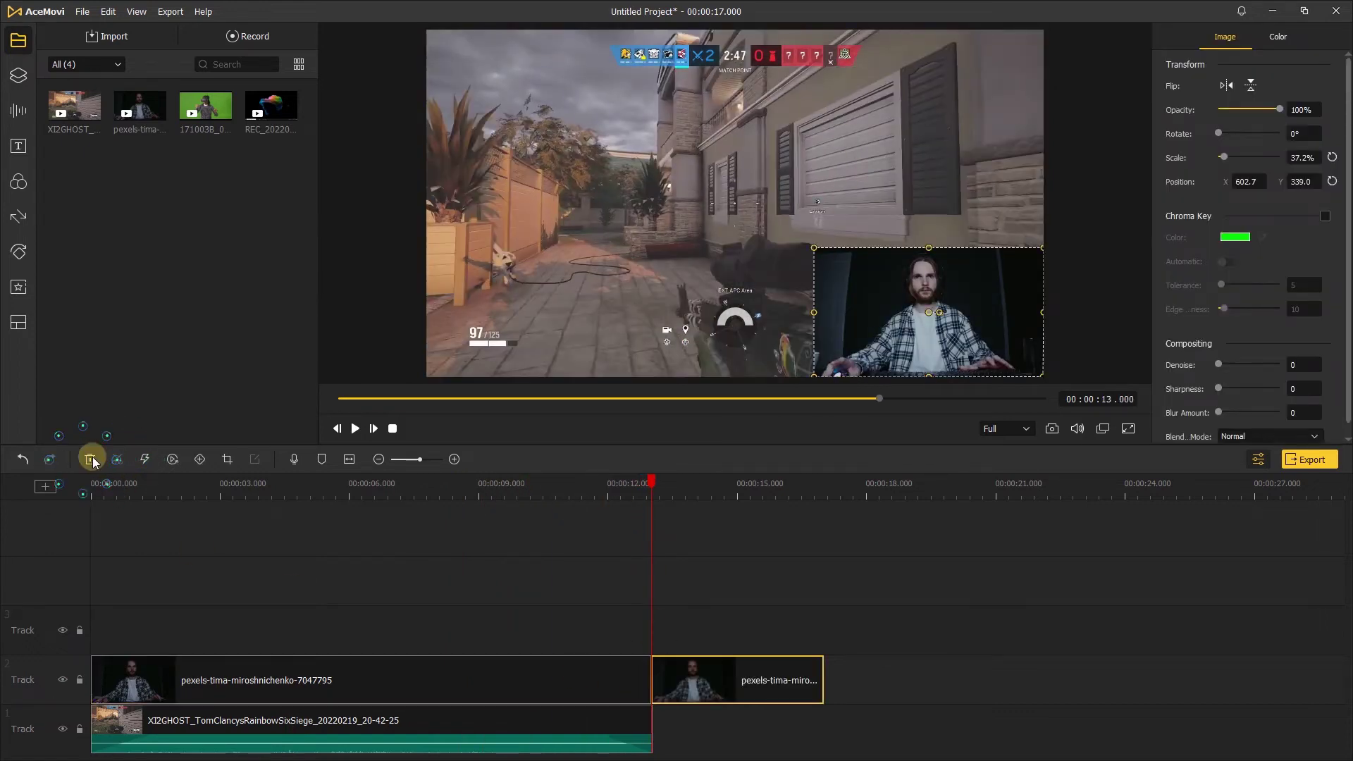
{"action": "left_click", "coordinate": [90, 459]}
{"action": "left_click", "coordinate": [650, 680]}
{"action": "left_click", "coordinate": [356, 429]}
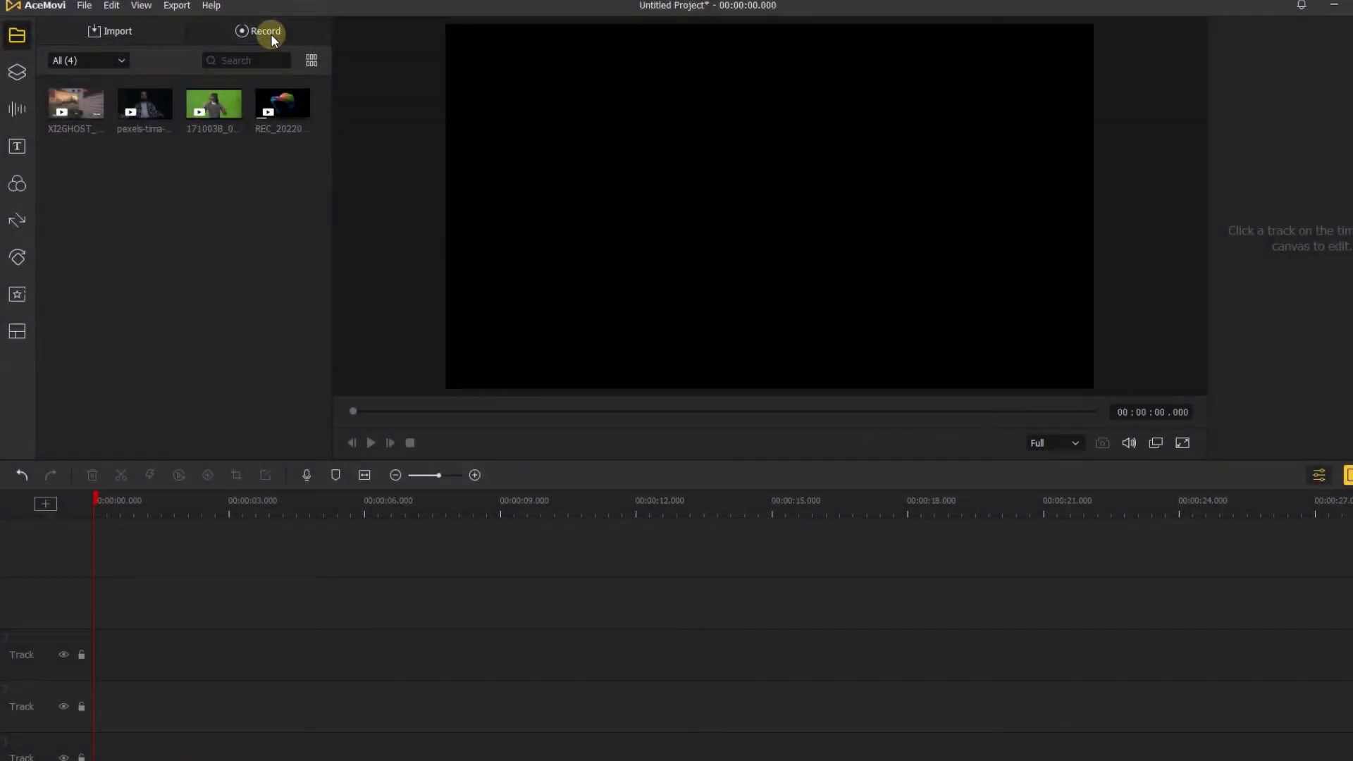
- Open AceMovi Recorder, switch to Camera Record mode, and start recording
{"action": "left_click", "coordinate": [271, 33]}
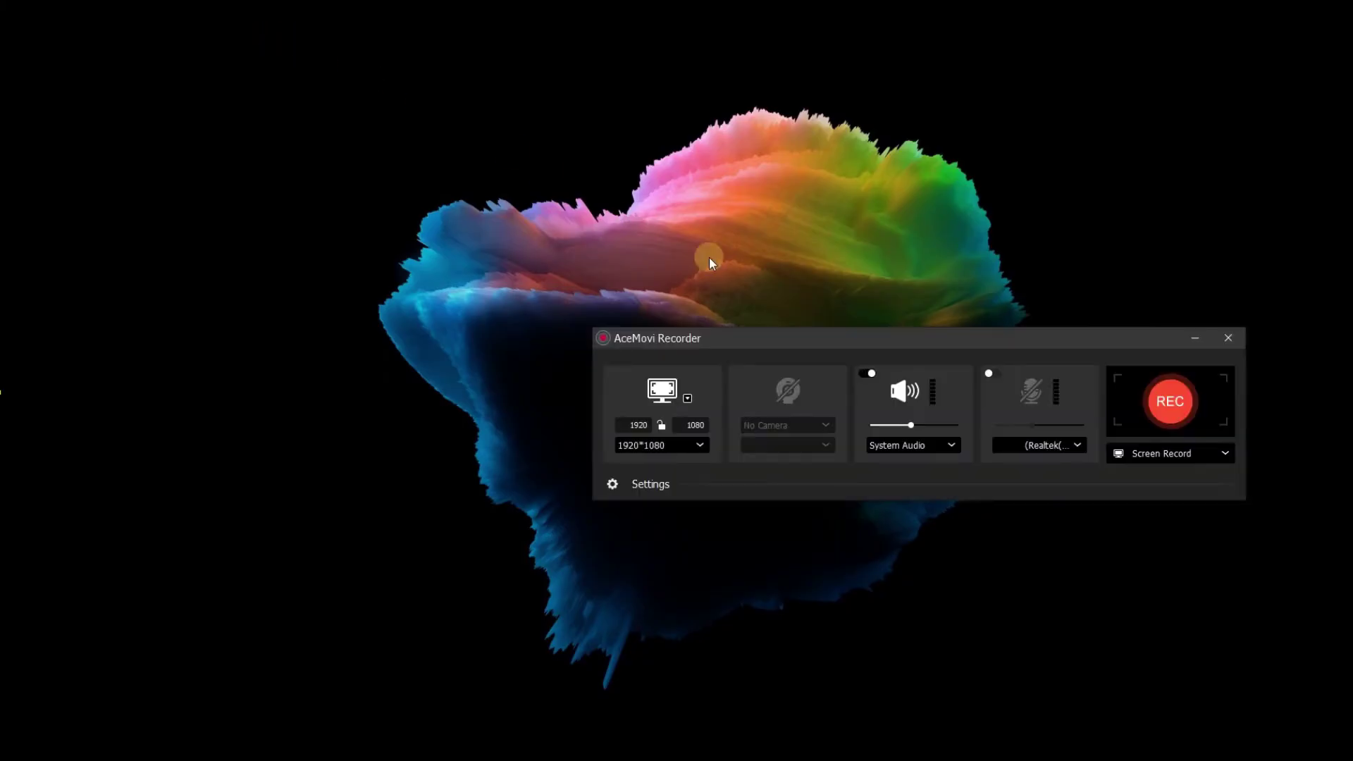
{"action": "left_click", "coordinate": [1140, 452]}
{"action": "left_click", "coordinate": [1140, 513]}
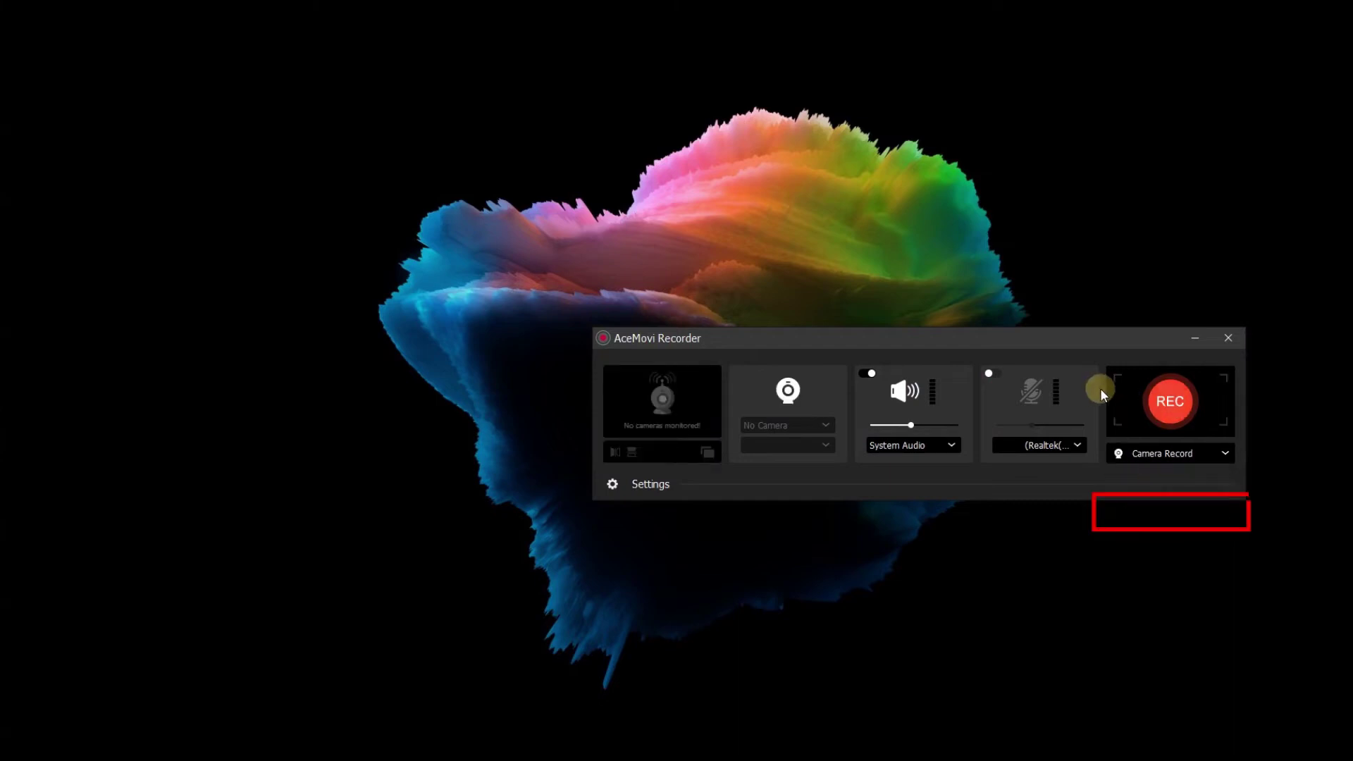
{"action": "left_click", "coordinate": [1186, 399]}
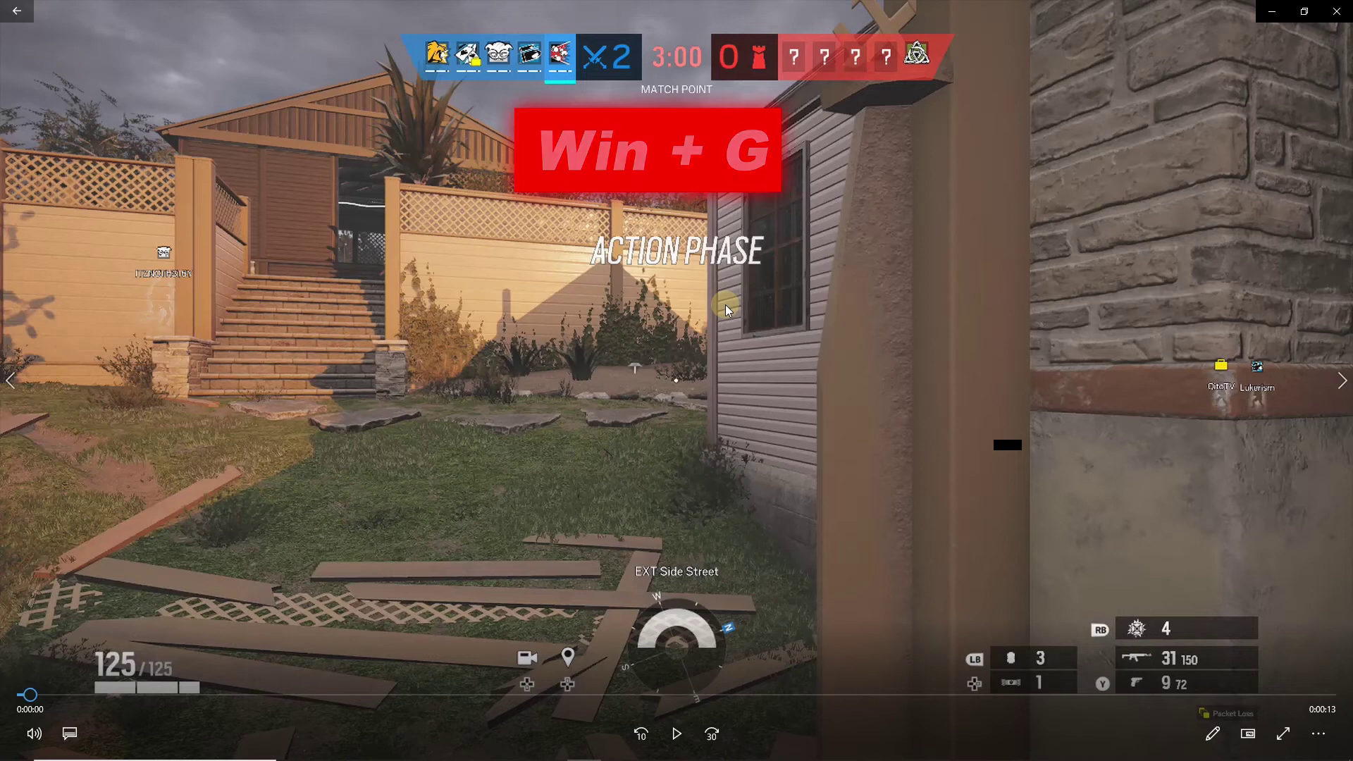
- Start an Xbox Game Bar screen recording and play the gameplay clip
{"action": "key", "text": "super+g"}
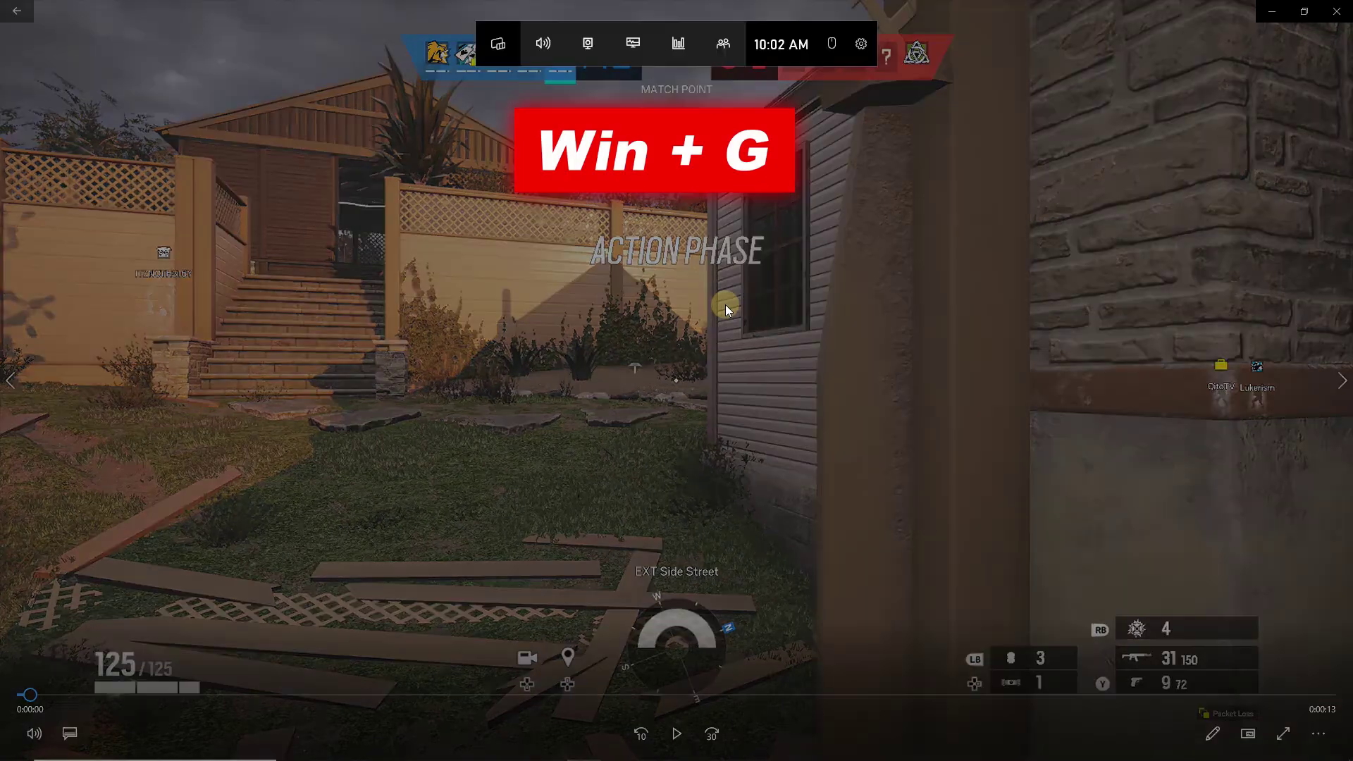
{"action": "left_click", "coordinate": [589, 45]}
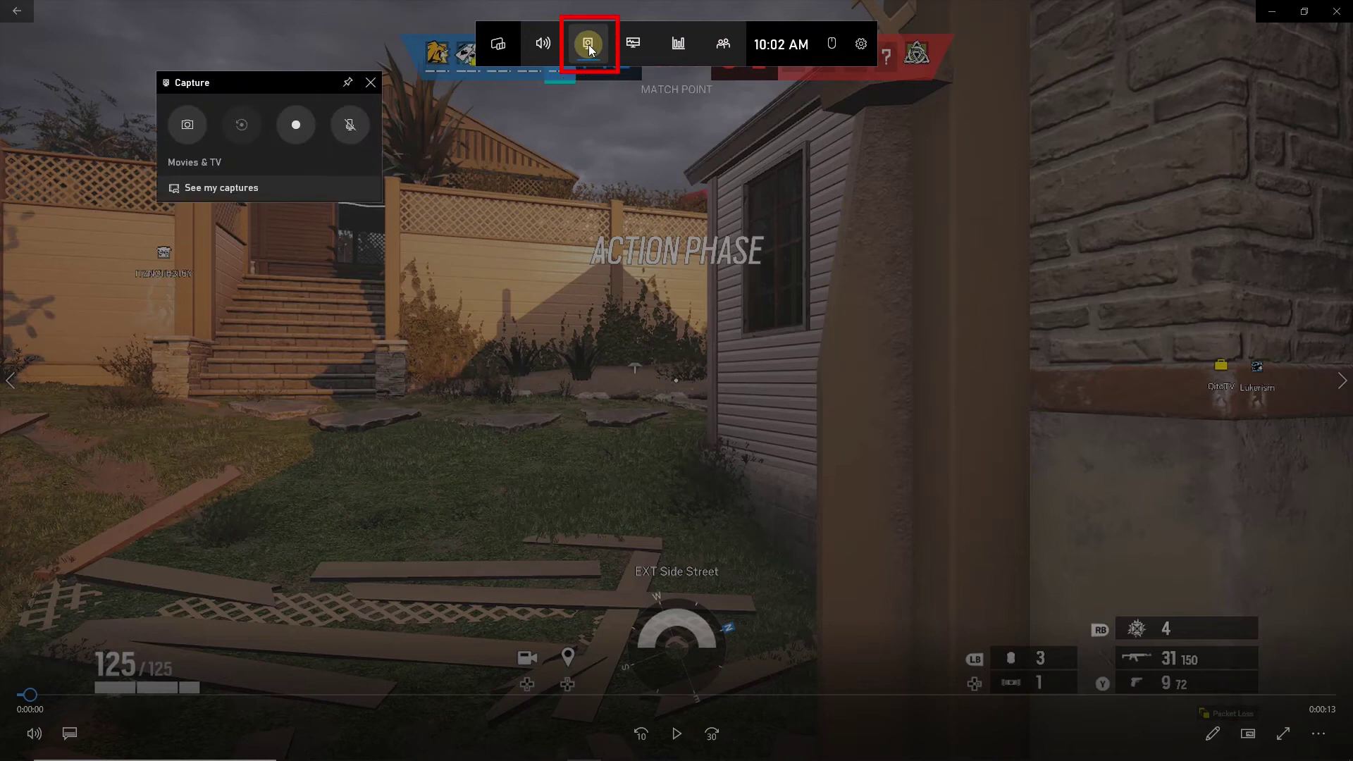
{"action": "left_click", "coordinate": [299, 126]}
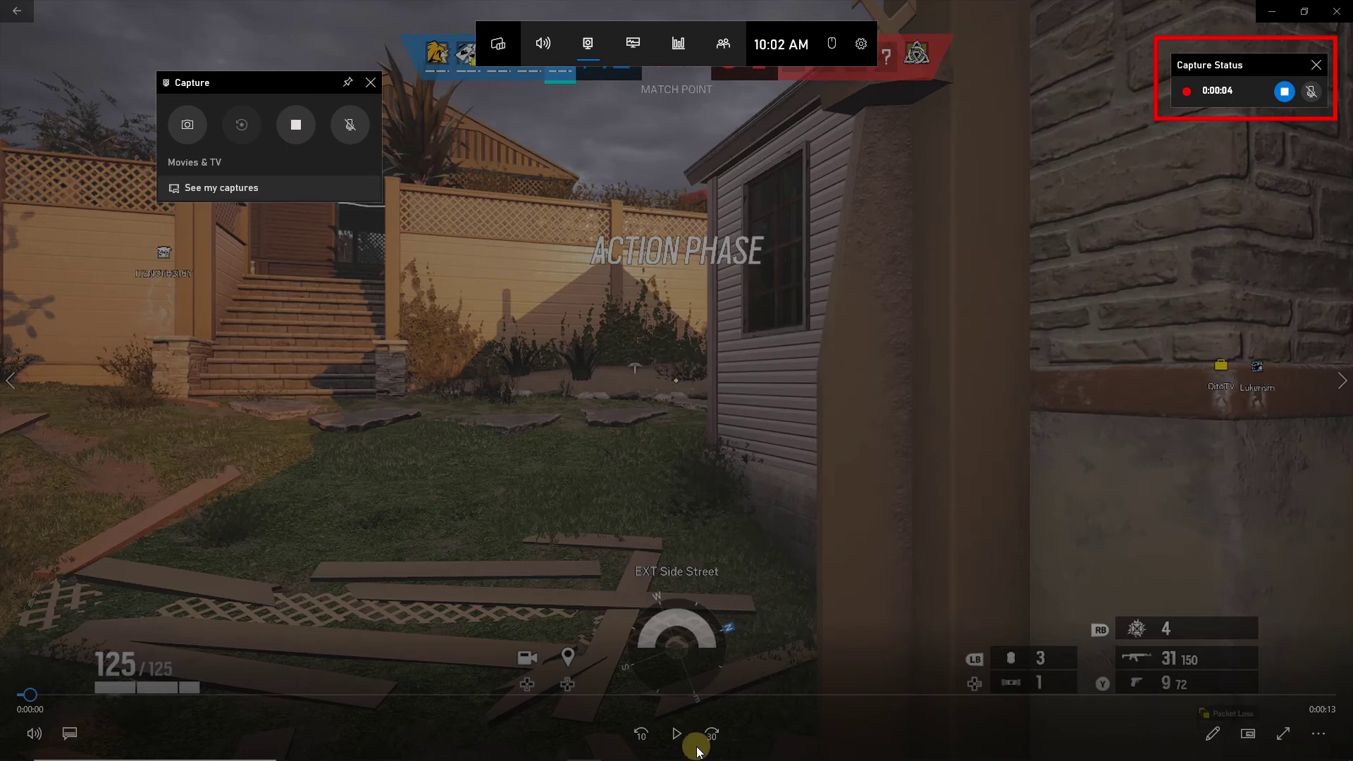
{"action": "left_click", "coordinate": [675, 739]}
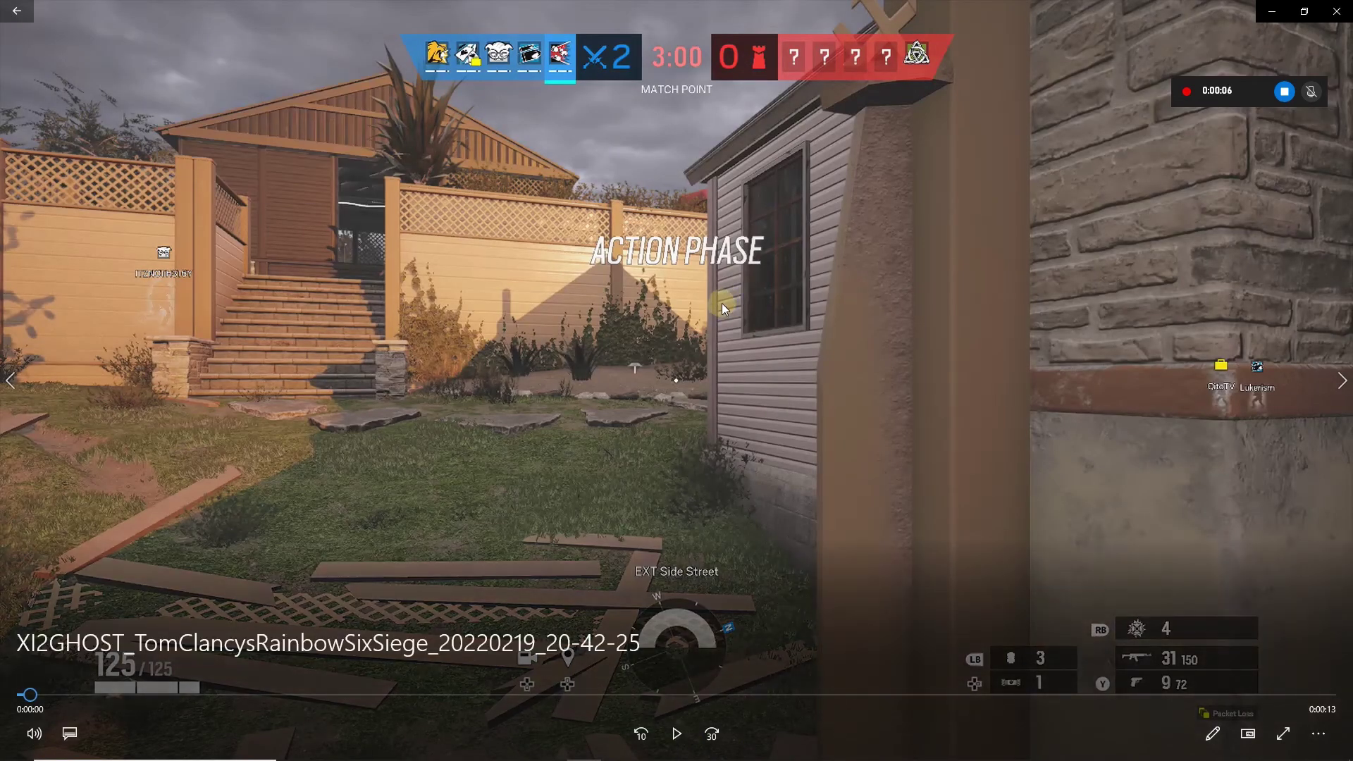